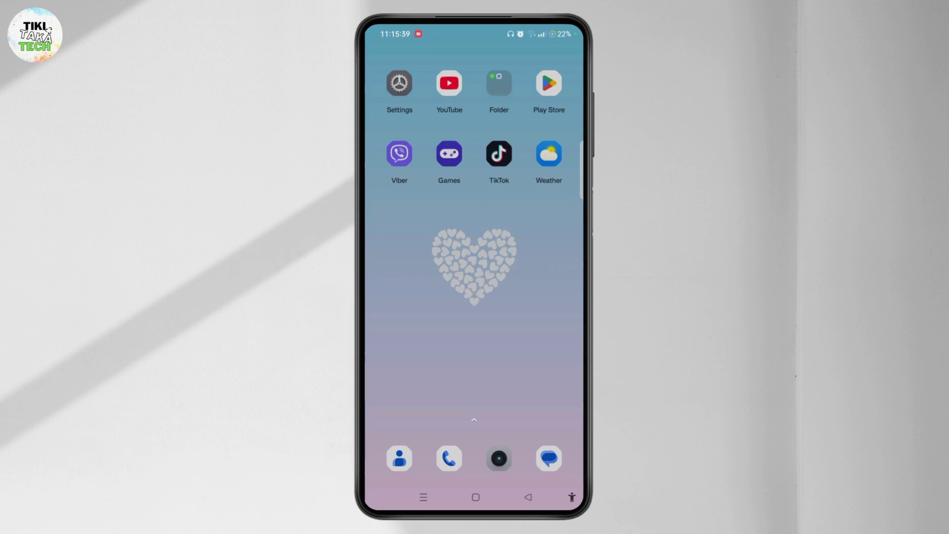
- Launch YouTube and open Settings from the You account page
click(448, 83)
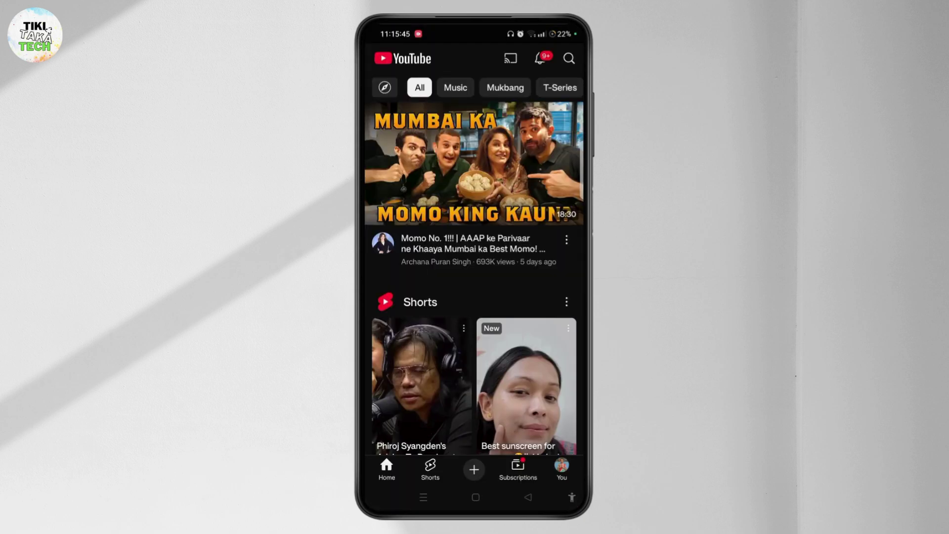
click(561, 467)
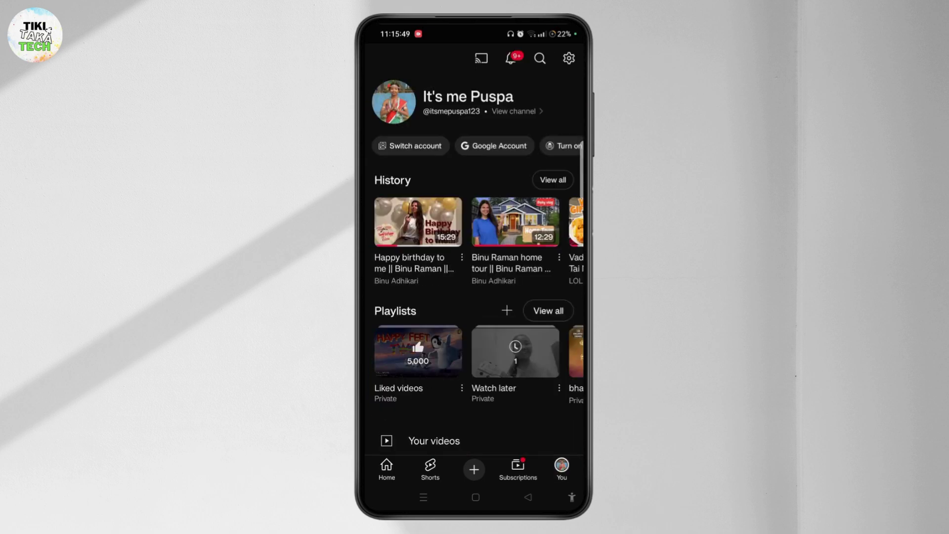
click(569, 58)
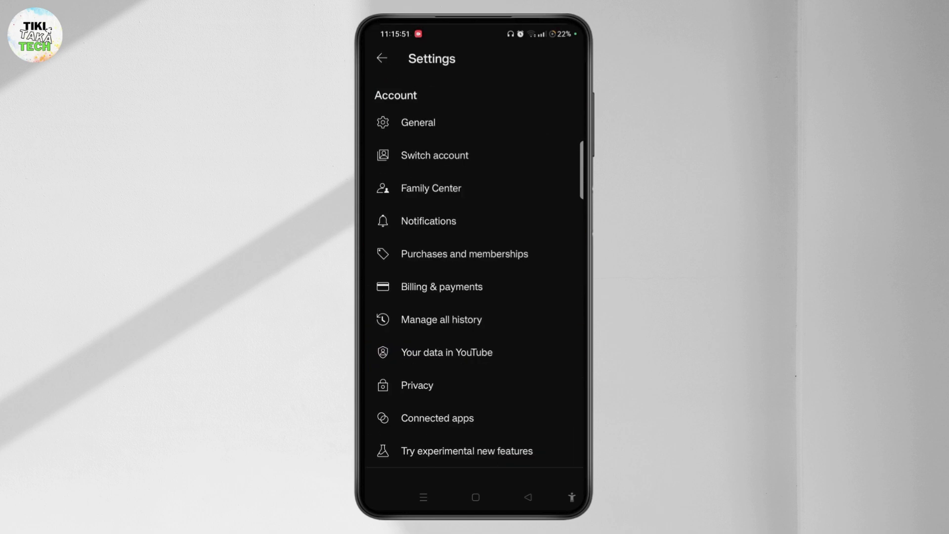
scroll(475, 297, down, 10)
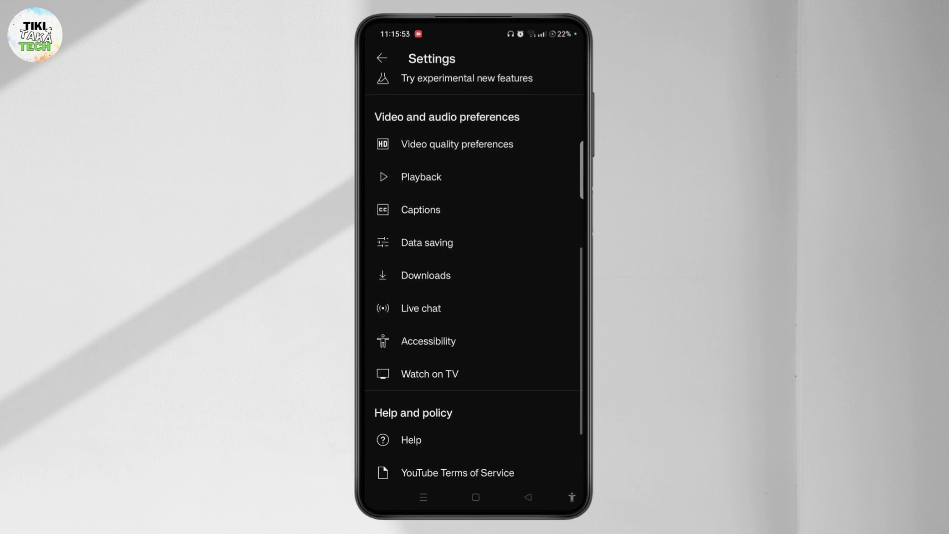
scroll(475, 296, up, 5)
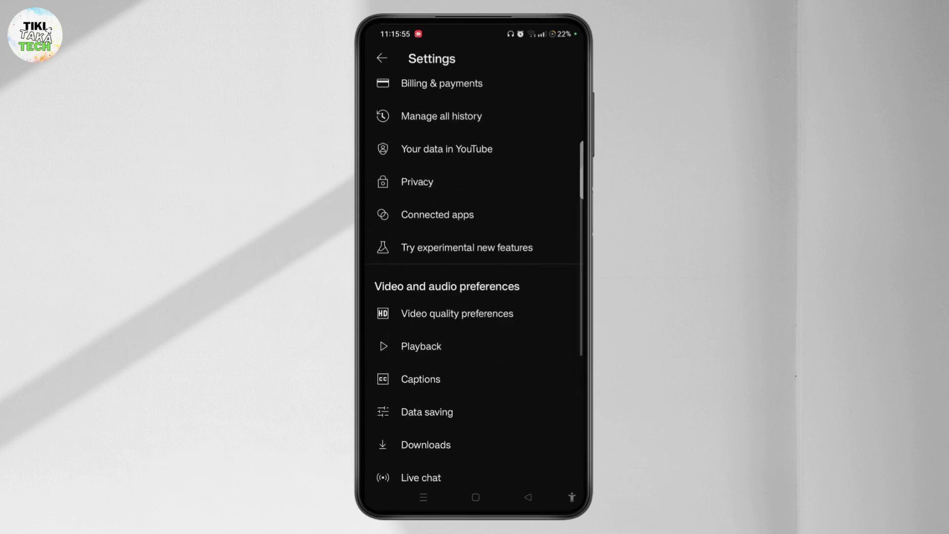
scroll(475, 297, up, 5)
- Open the Notifications page in YouTube Settings
click(429, 196)
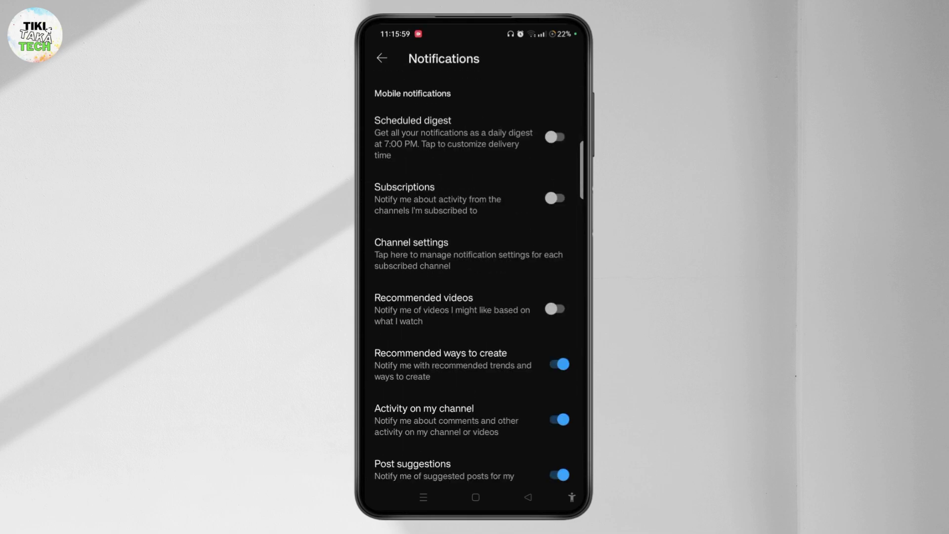
scroll(475, 297, down, 5)
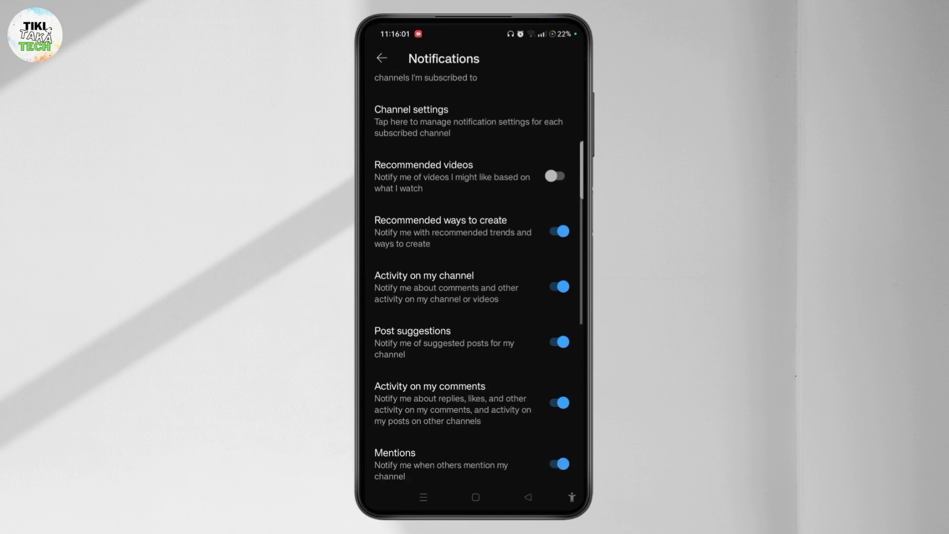
scroll(475, 297, down, 1)
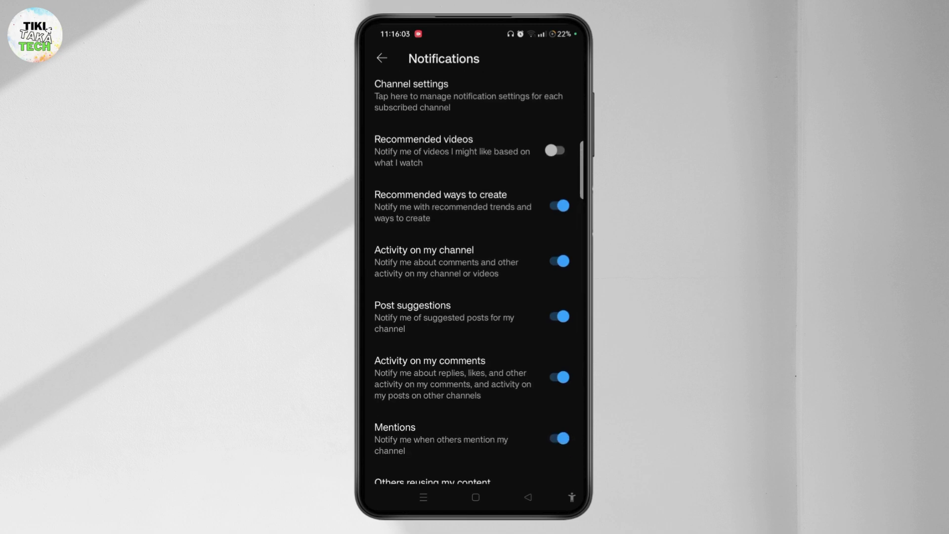
- Switch on notifications for Recommended videos
click(555, 150)
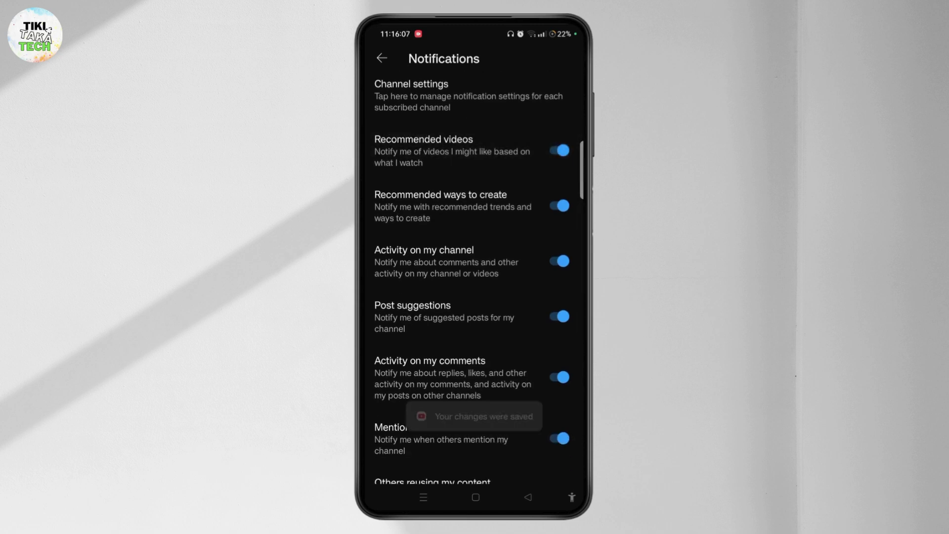